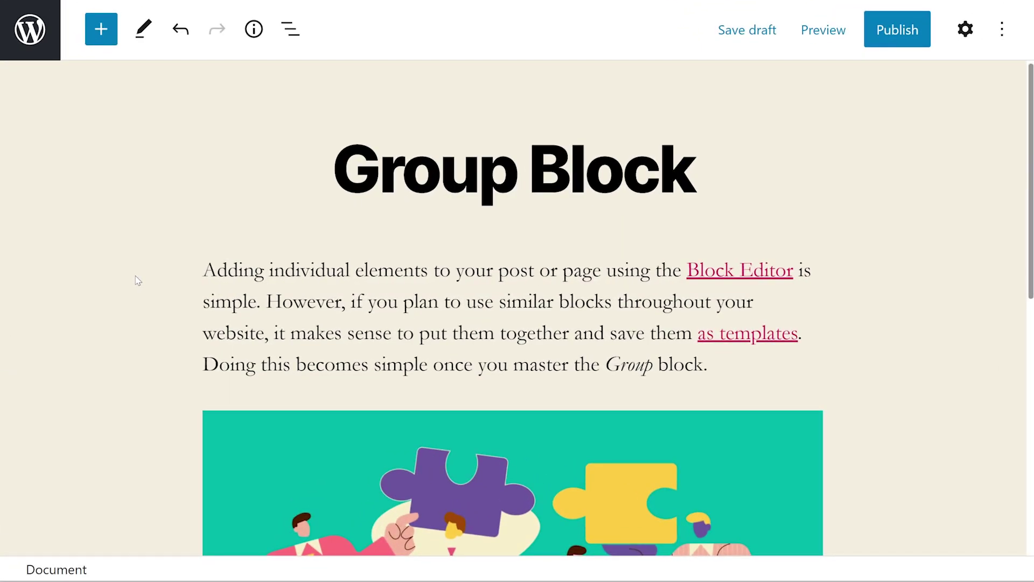
Insert a Group block, searched with 'gro', between the intro paragraph and puzzle image.
{"action": "mouse_move", "coordinate": [538, 398]}
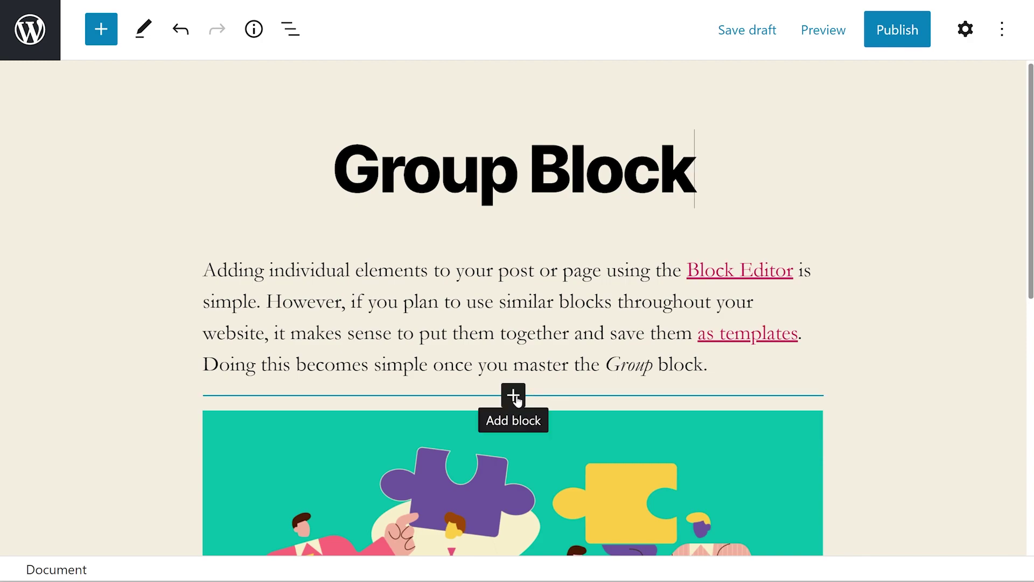
{"action": "left_click", "coordinate": [513, 396]}
{"action": "type", "text": "gro"}
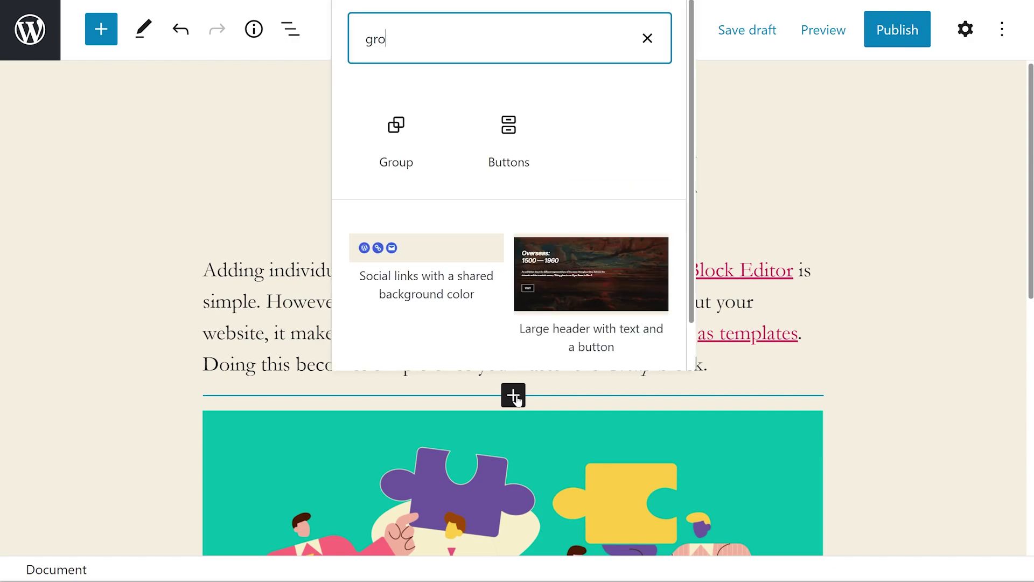
{"action": "left_click", "coordinate": [396, 138]}
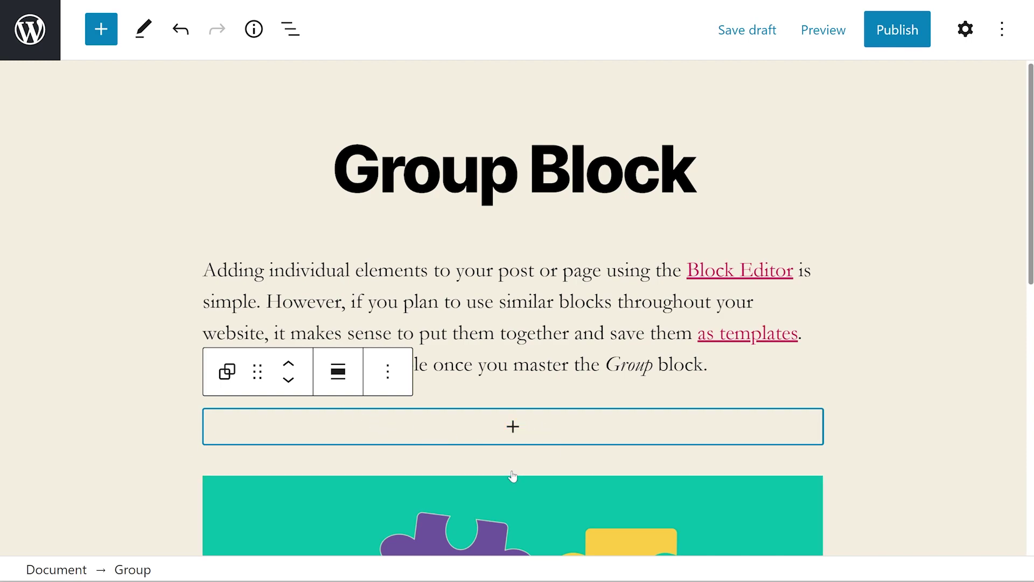
{"action": "mouse_move", "coordinate": [514, 460]}
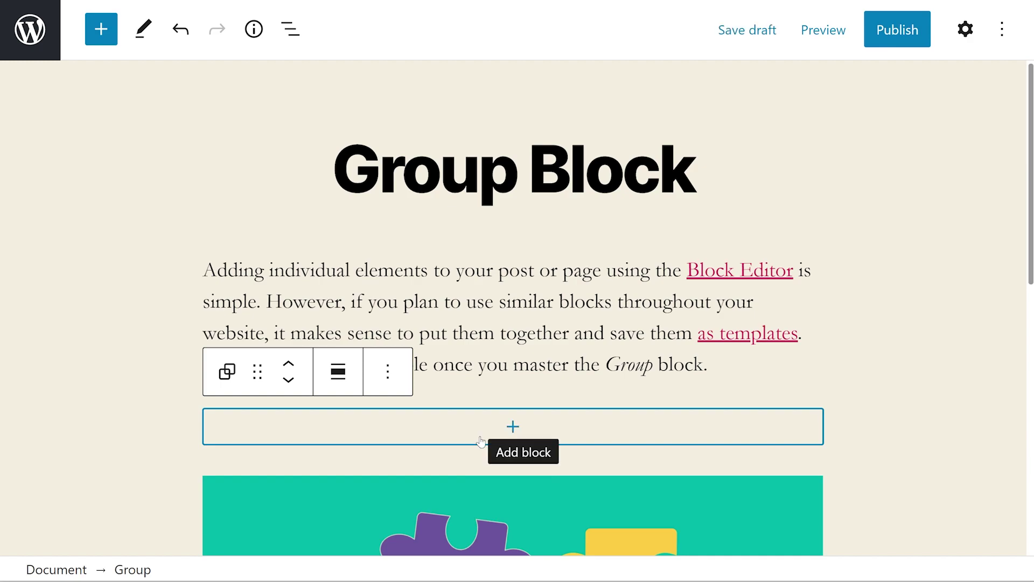
Add two Table blocks inside the Group, each created as an empty 2×2 table.
{"action": "left_click", "coordinate": [512, 428]}
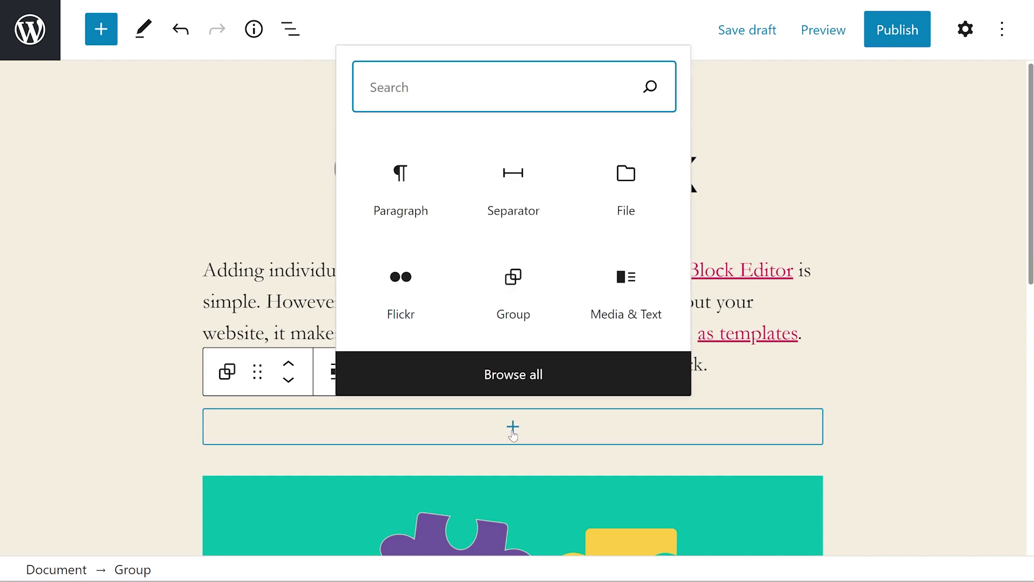
{"action": "type", "text": "ta"}
{"action": "left_click", "coordinate": [403, 164]}
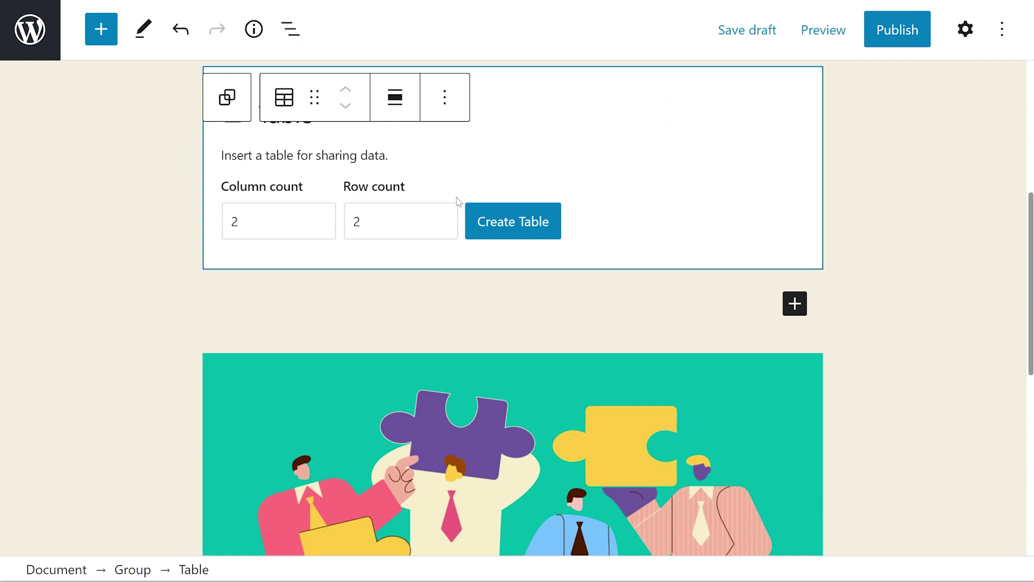
{"action": "left_click", "coordinate": [485, 221]}
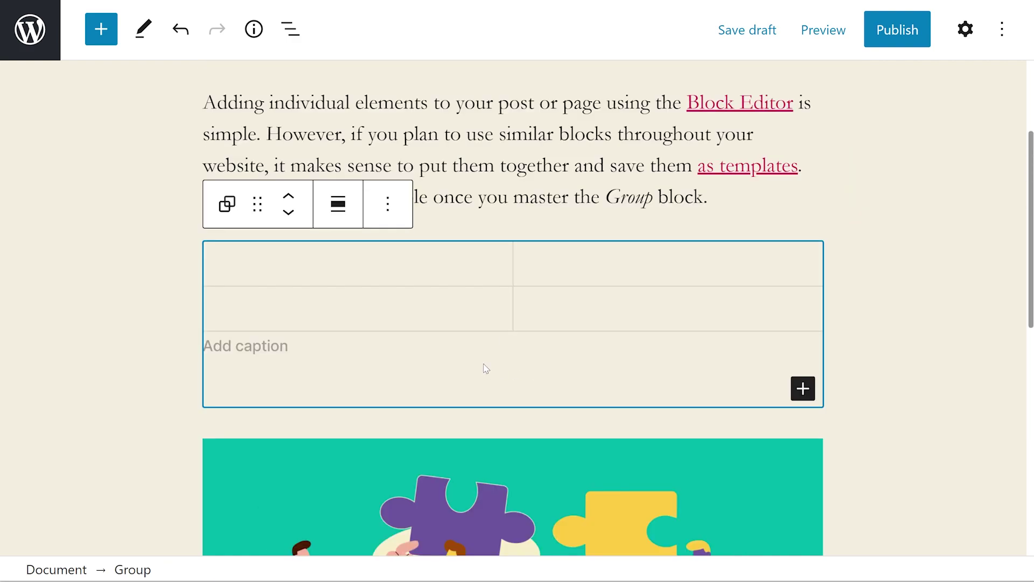
{"action": "left_click", "coordinate": [803, 389]}
{"action": "type", "text": "yil"}
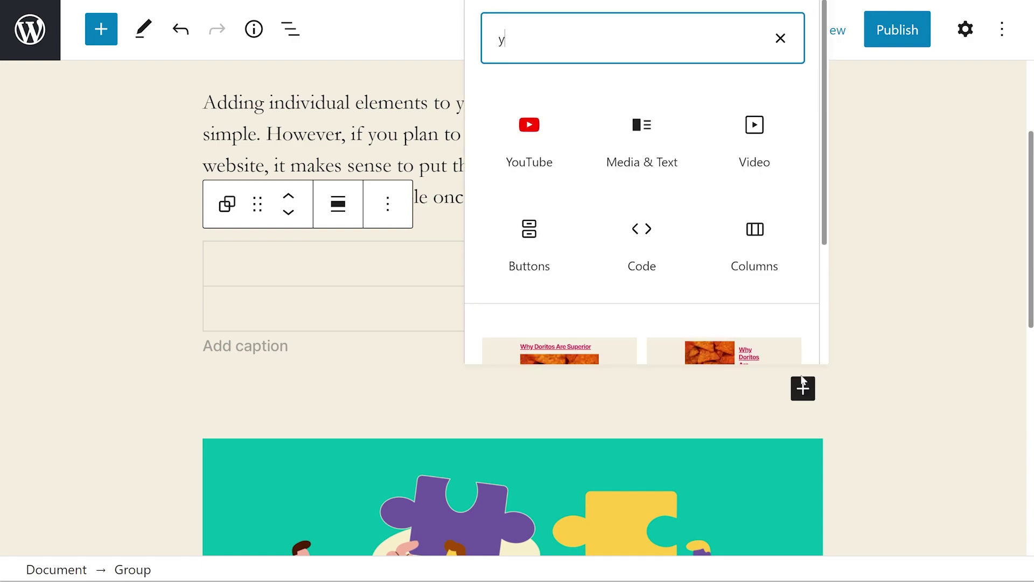
{"action": "key", "text": "BackSpace"}
{"action": "key", "text": "BackSpace"}
{"action": "key", "text": "BackSpace"}
{"action": "type", "text": "tab"}
{"action": "left_click", "coordinate": [565, 157]}
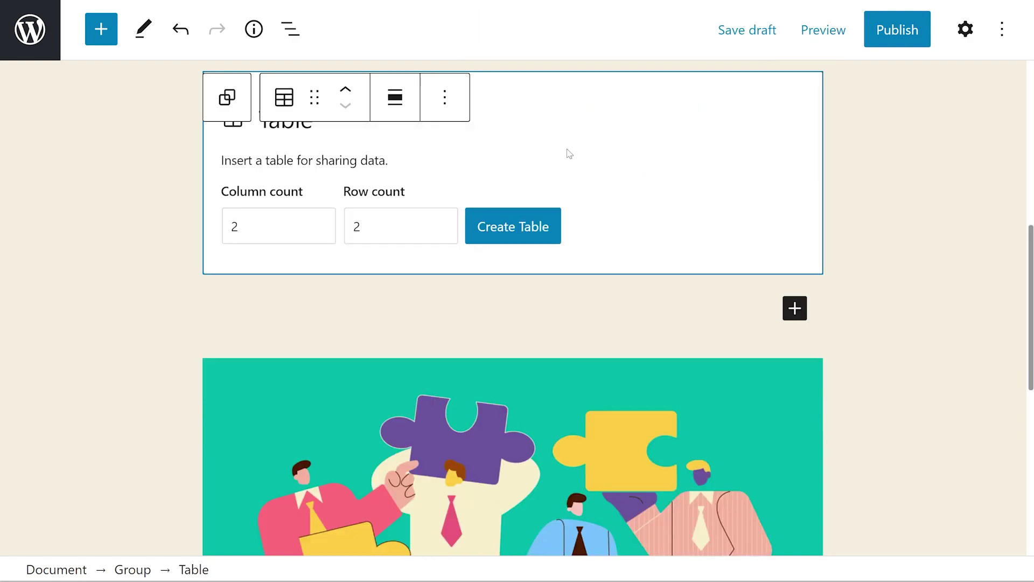
{"action": "left_click", "coordinate": [499, 211]}
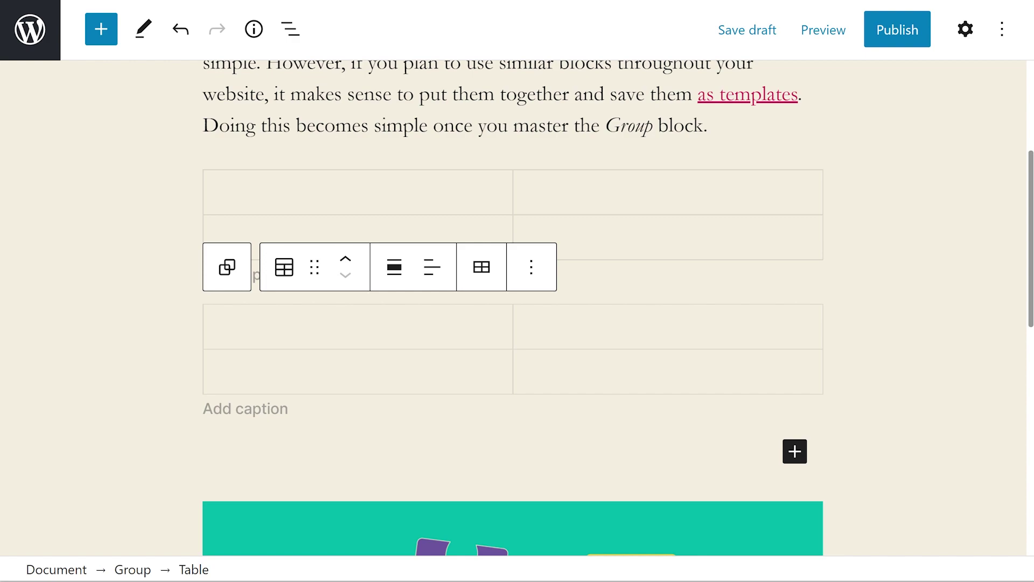
Add a third empty 2×2 table below the second one.
{"action": "left_click", "coordinate": [794, 450]}
{"action": "type", "text": "ta"}
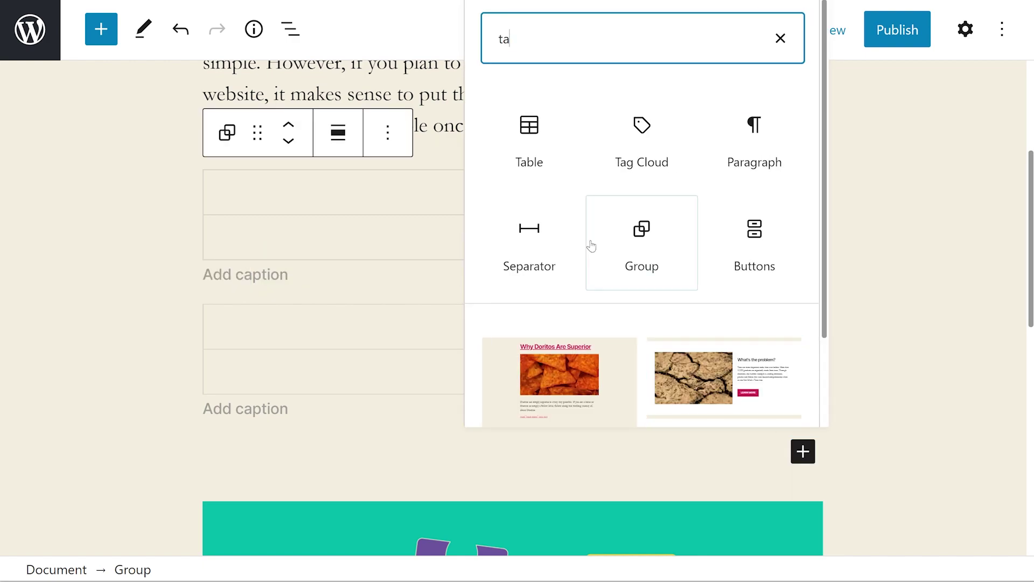
{"action": "left_click", "coordinate": [542, 170]}
{"action": "left_click", "coordinate": [526, 240]}
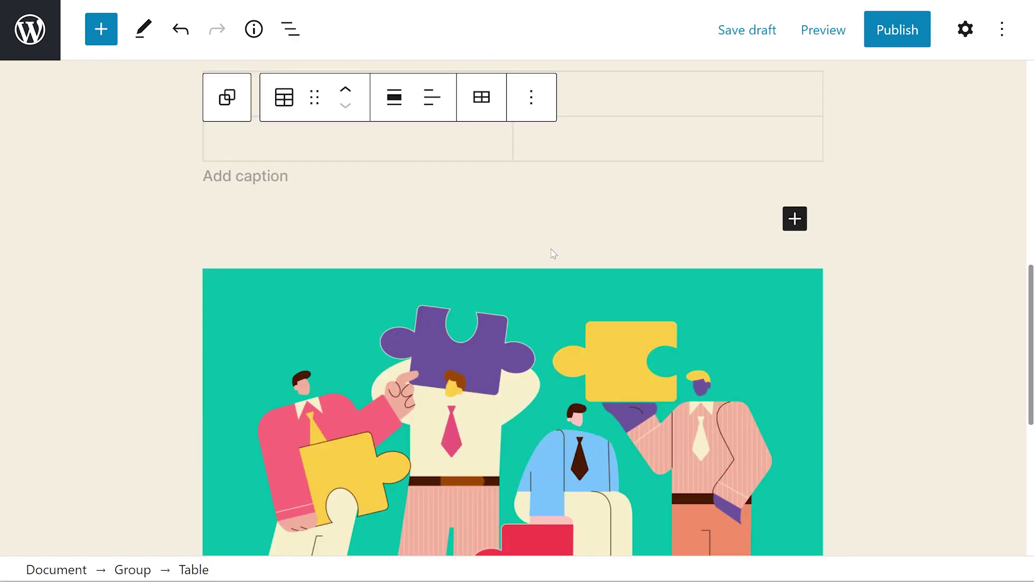
Deselect the table and save the post as a draft with Ctrl+S.
{"action": "left_click", "coordinate": [933, 449]}
{"action": "scroll", "coordinate": [934, 449], "scroll_direction": "up", "scroll_amount": 6}
{"action": "key", "text": "ctrl+s"}
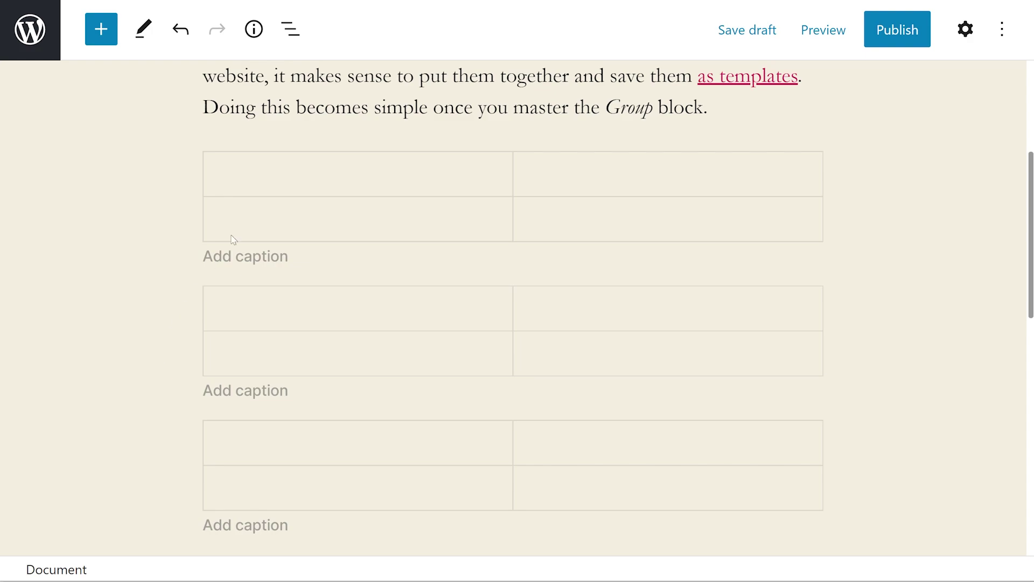
Open the List View panel from the top toolbar to see the post's blocks.
{"action": "left_click", "coordinate": [291, 39]}
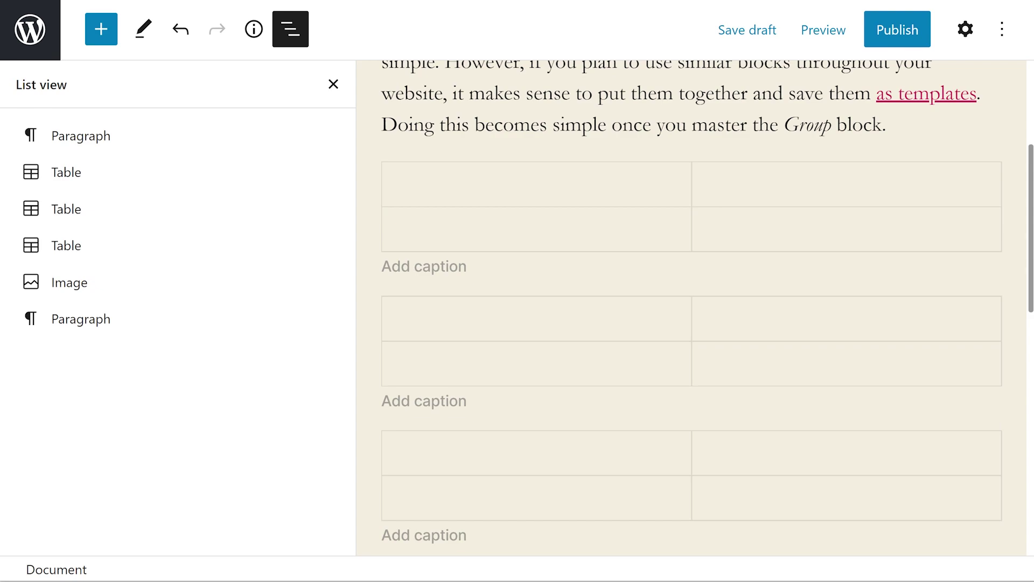
Select all three tables together and wrap them in a single Group block.
{"action": "left_click_drag", "start_coordinate": [592, 232], "coordinate": [657, 466]}
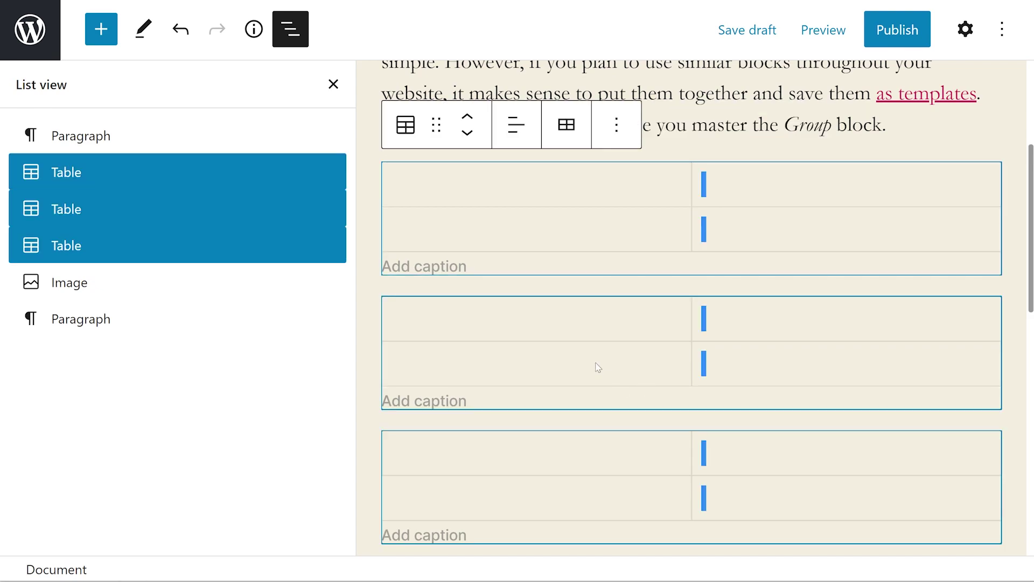
{"action": "left_click", "coordinate": [406, 125]}
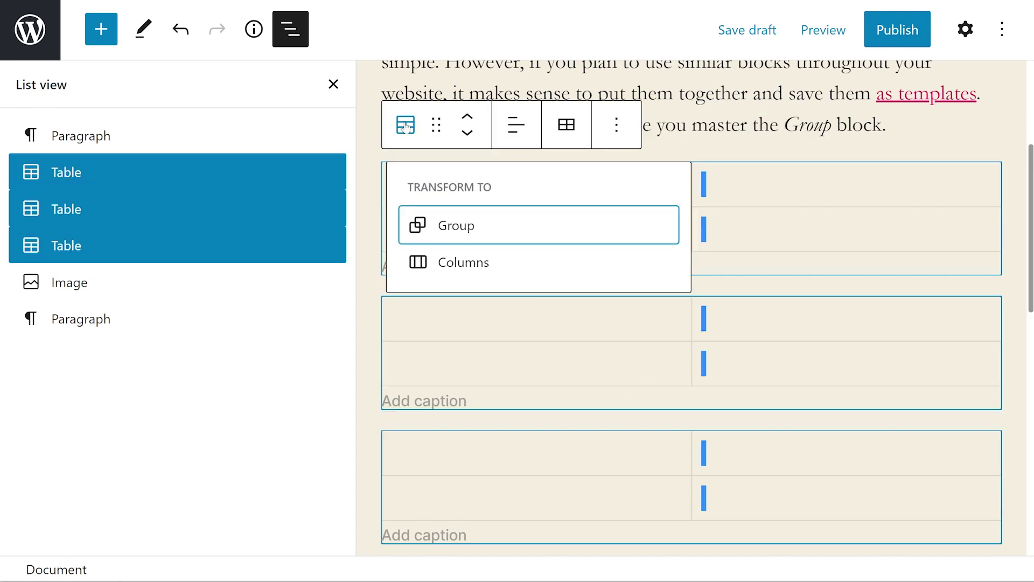
{"action": "left_click", "coordinate": [473, 224]}
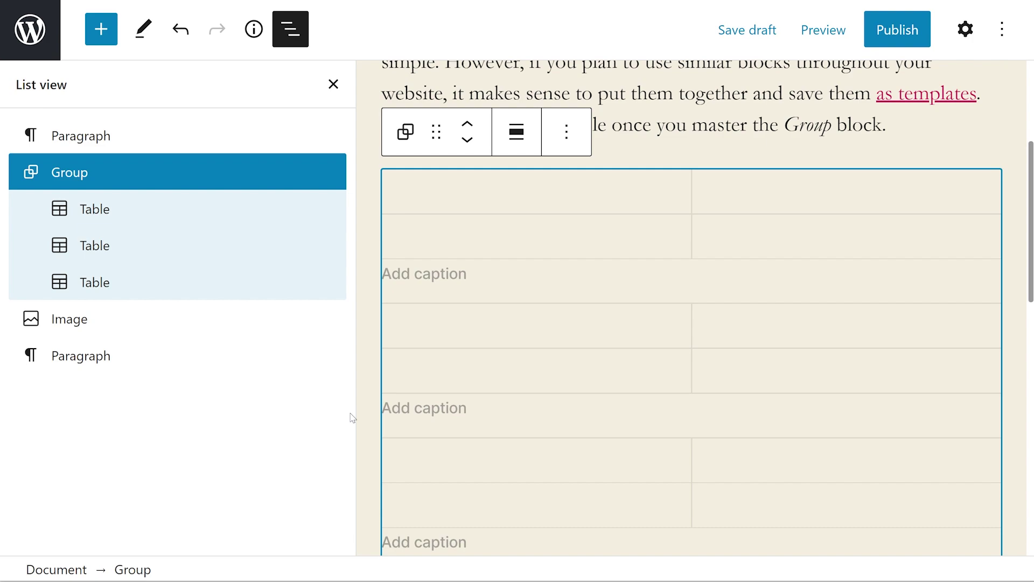
{"action": "scroll", "coordinate": [370, 206], "scroll_direction": "down", "scroll_amount": 1}
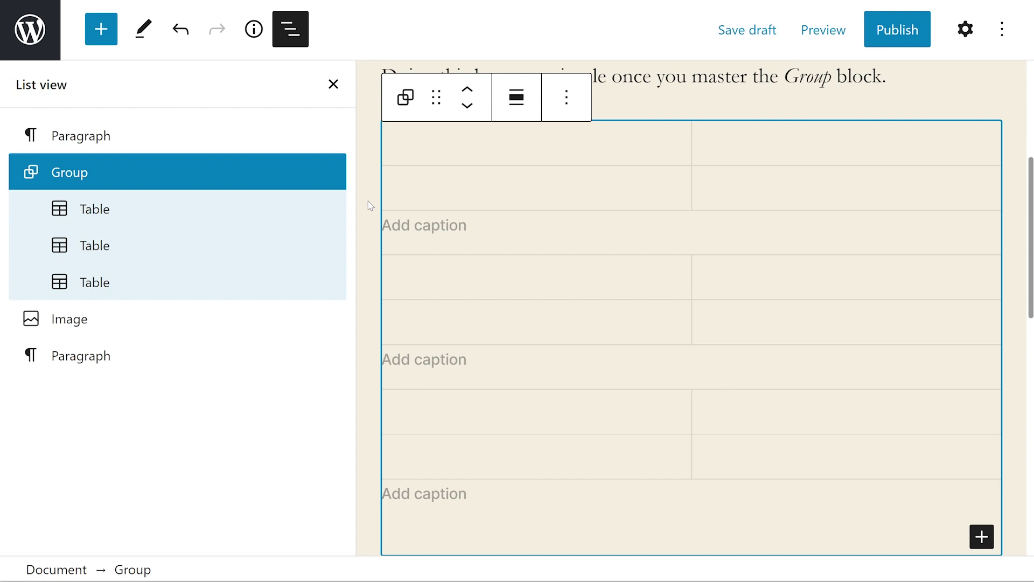
Open and dismiss the Group's Options menu, then deselect the Group.
{"action": "left_click", "coordinate": [567, 98]}
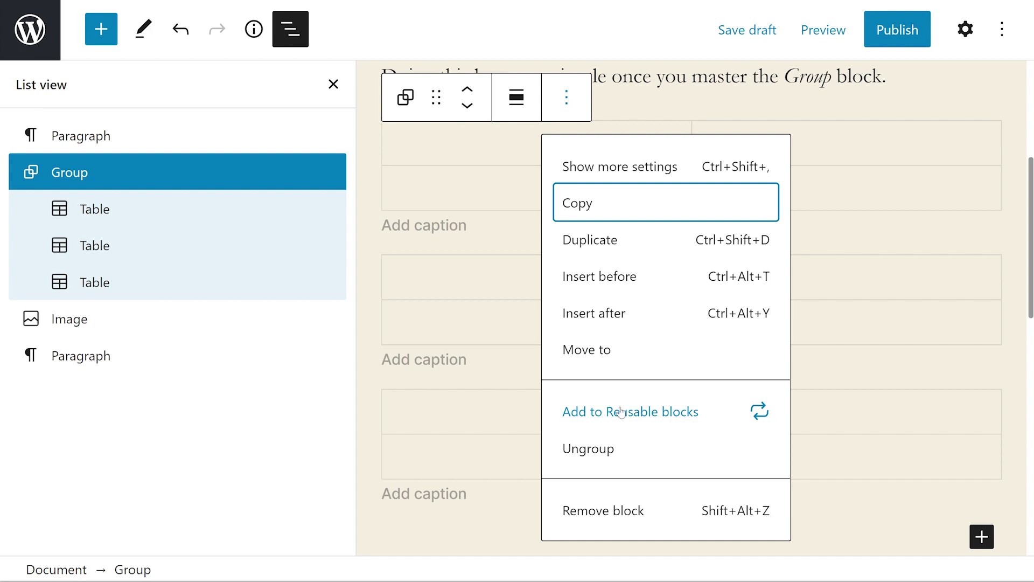
{"action": "left_click", "coordinate": [355, 410]}
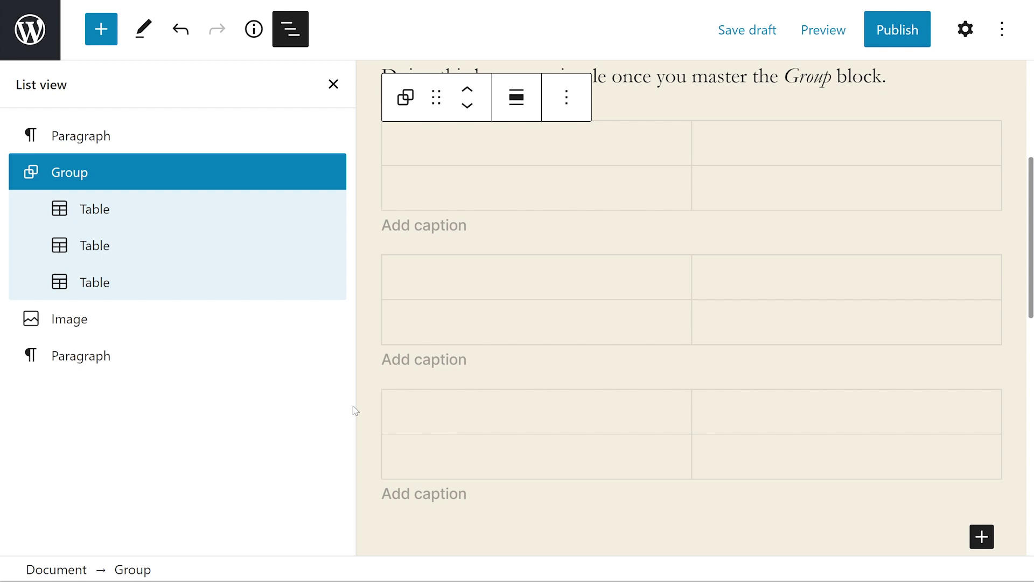
{"action": "left_click", "coordinate": [373, 255]}
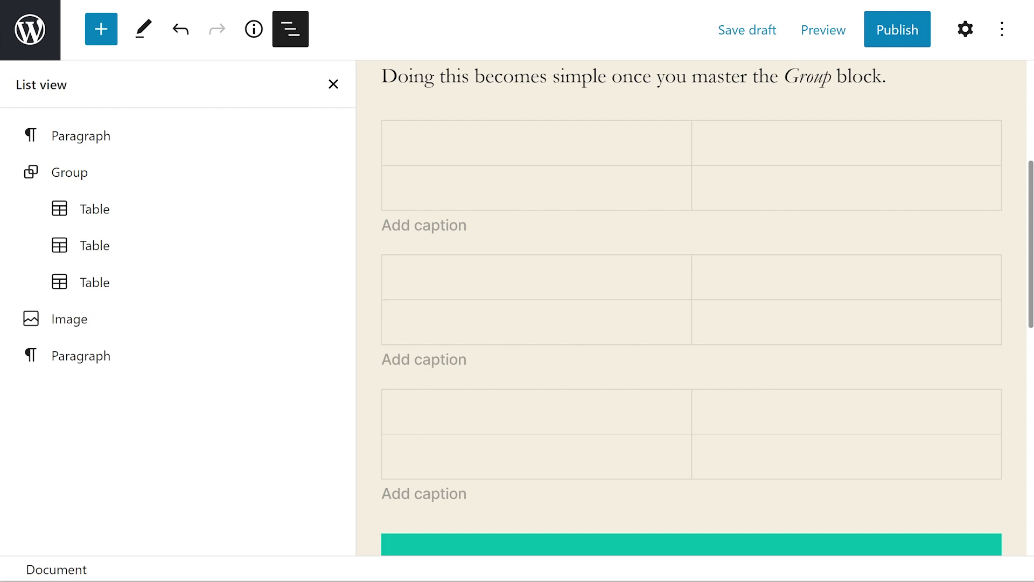
Select the Group through its first table, check its transforms, and open its Options menu.
{"action": "left_click", "coordinate": [391, 189]}
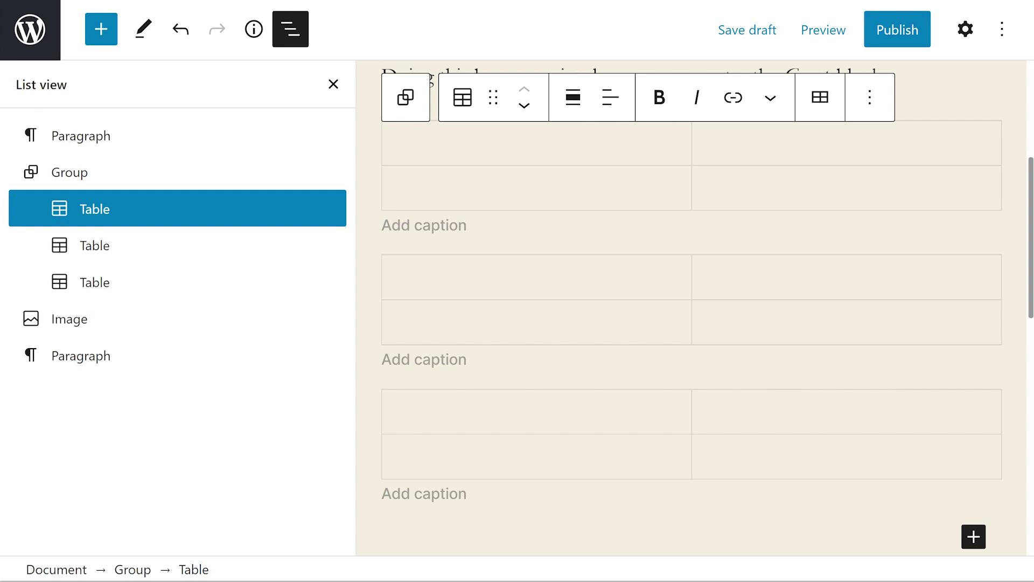
{"action": "left_click", "coordinate": [405, 97]}
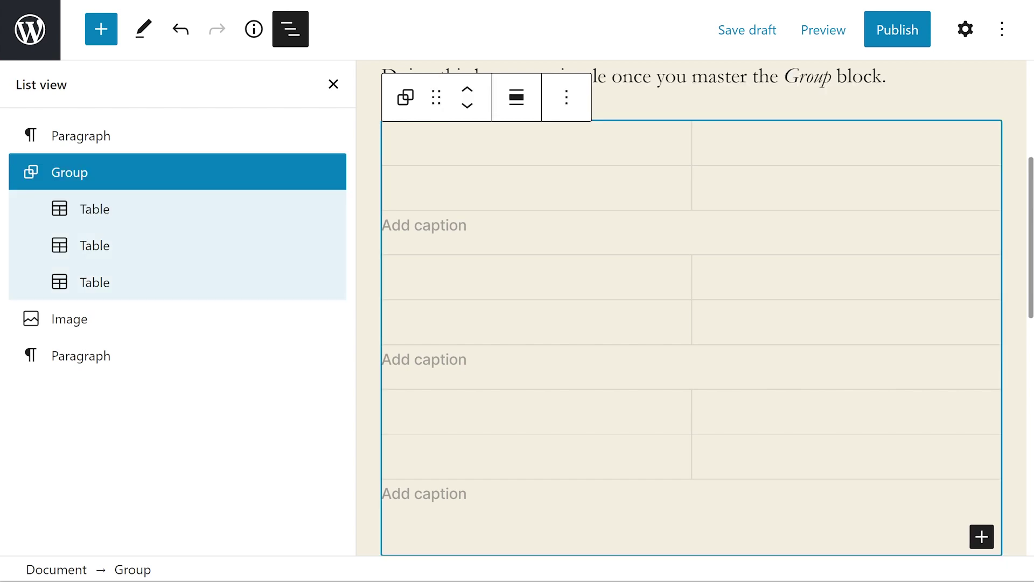
{"action": "left_click", "coordinate": [407, 99]}
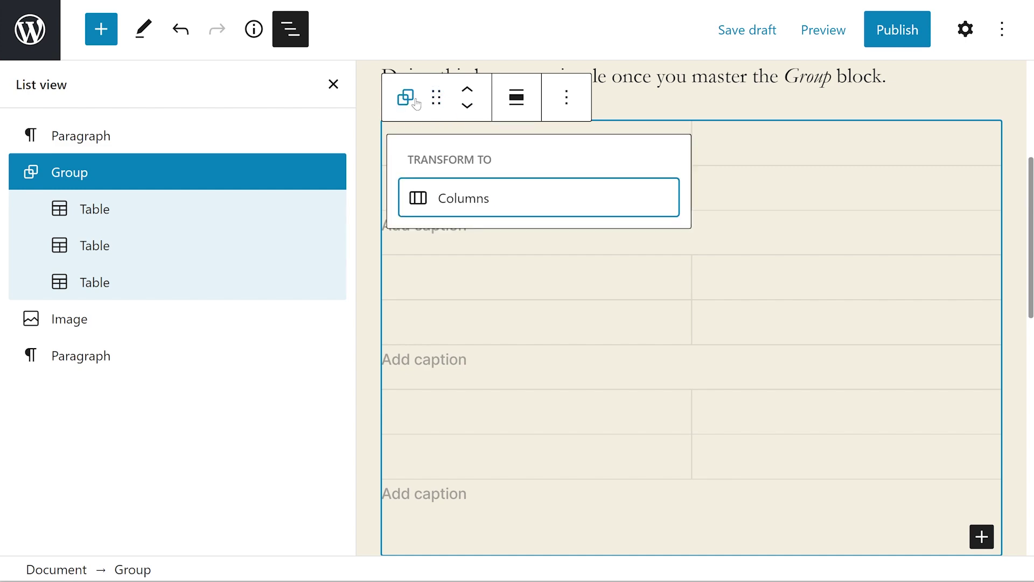
{"action": "left_click", "coordinate": [416, 102]}
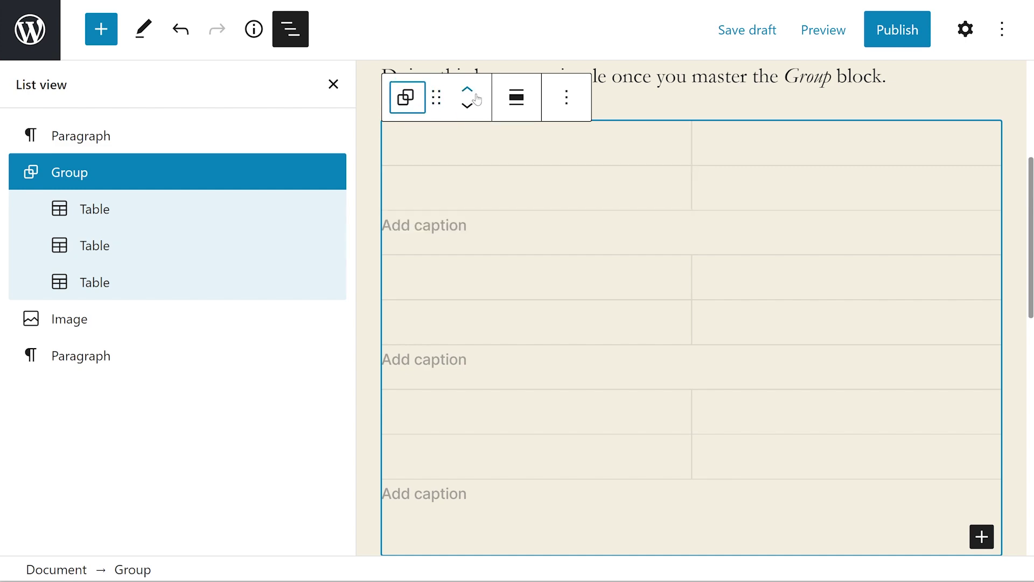
{"action": "left_click", "coordinate": [565, 104]}
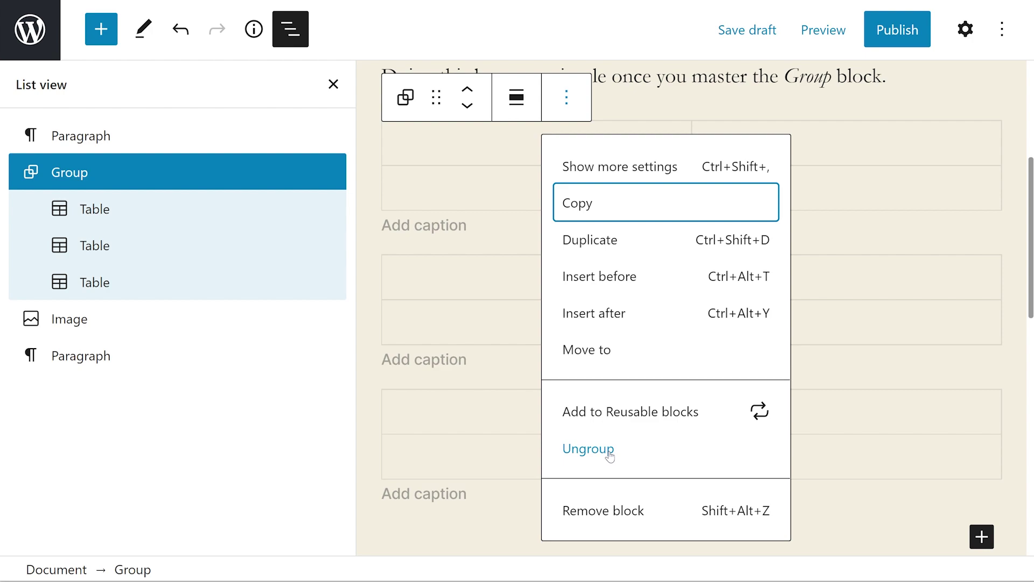
Choose Ungroup, clear the selection, and reselect the Group from List View.
{"action": "left_click", "coordinate": [589, 449]}
{"action": "left_click", "coordinate": [375, 317]}
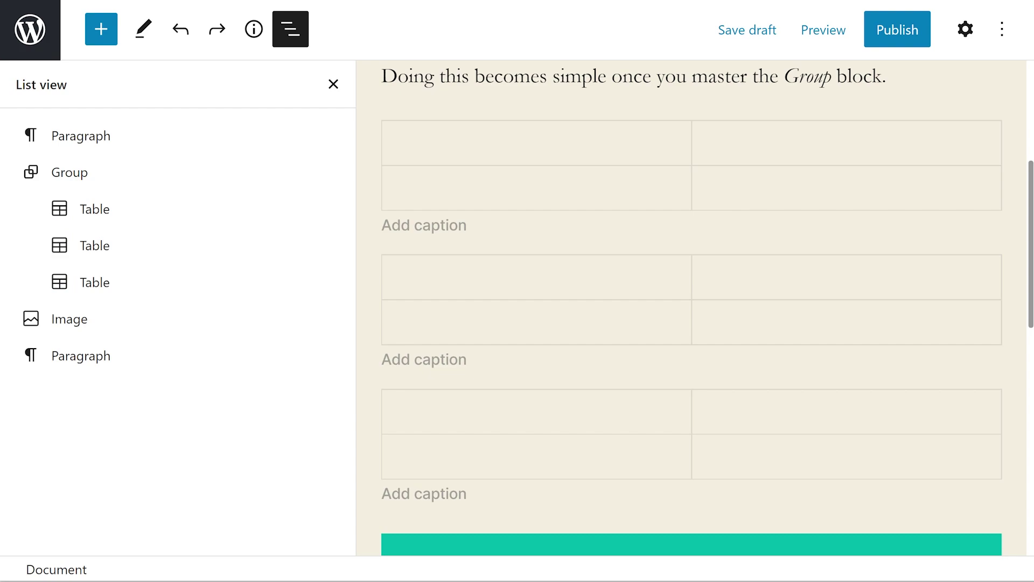
{"action": "left_click", "coordinate": [69, 172]}
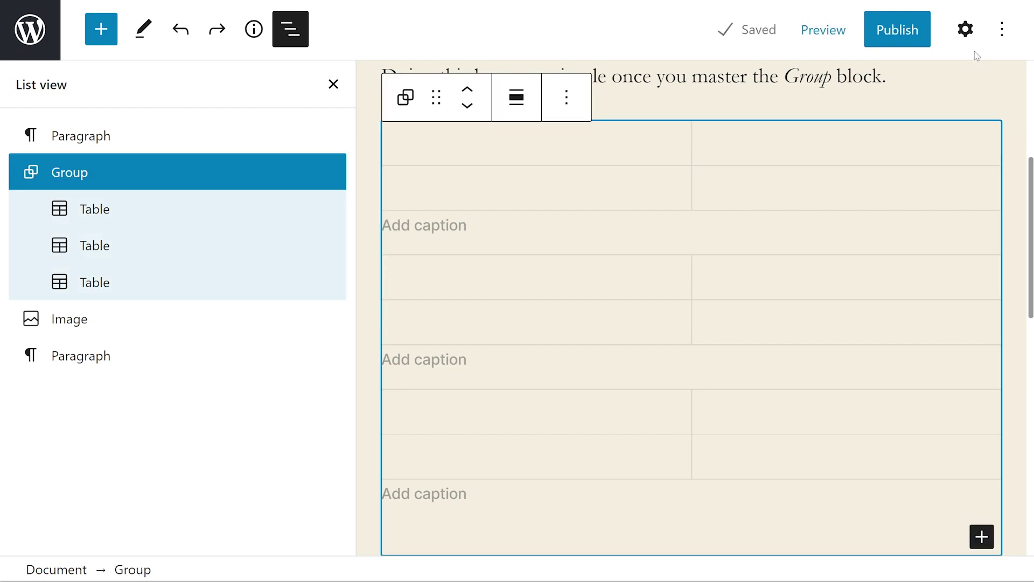
Open the Group's block settings sidebar and expand its Color panel.
{"action": "left_click", "coordinate": [964, 28]}
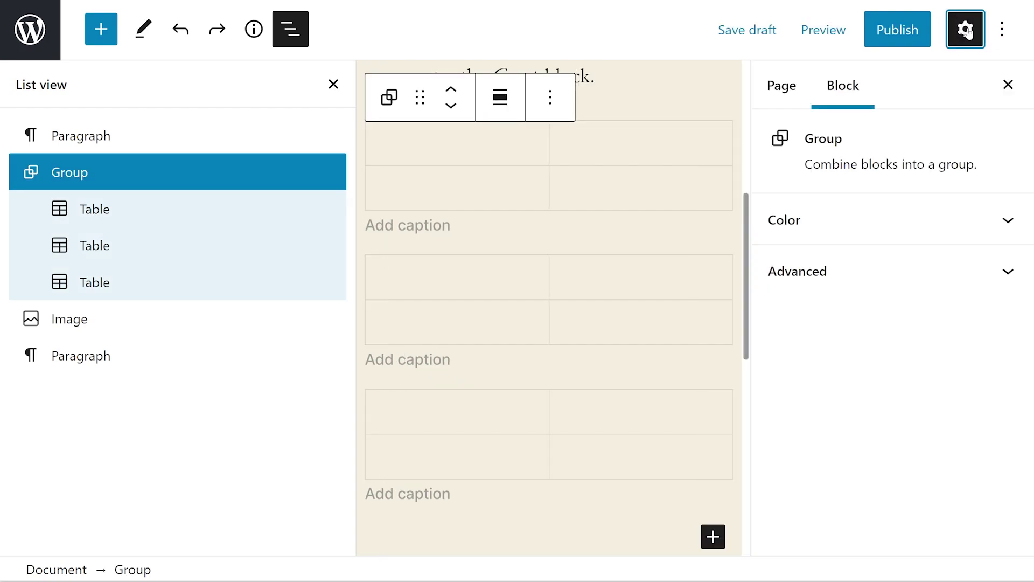
{"action": "left_click", "coordinate": [868, 232]}
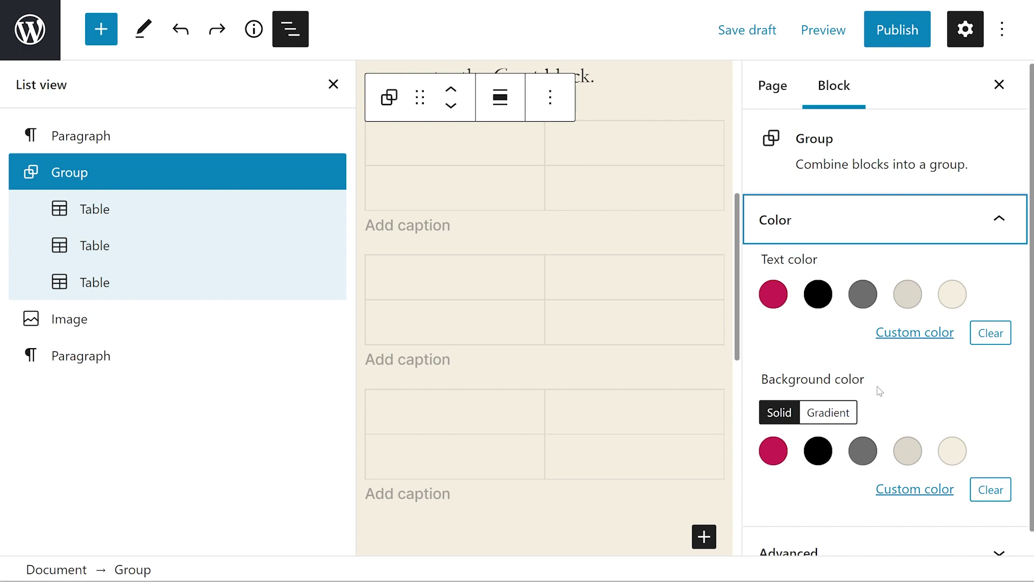
Expand Advanced, keep HTML element as Default (<div>), and focus the anchor and CSS class fields.
{"action": "scroll", "coordinate": [891, 533], "scroll_direction": "down", "scroll_amount": 1}
{"action": "left_click", "coordinate": [865, 533]}
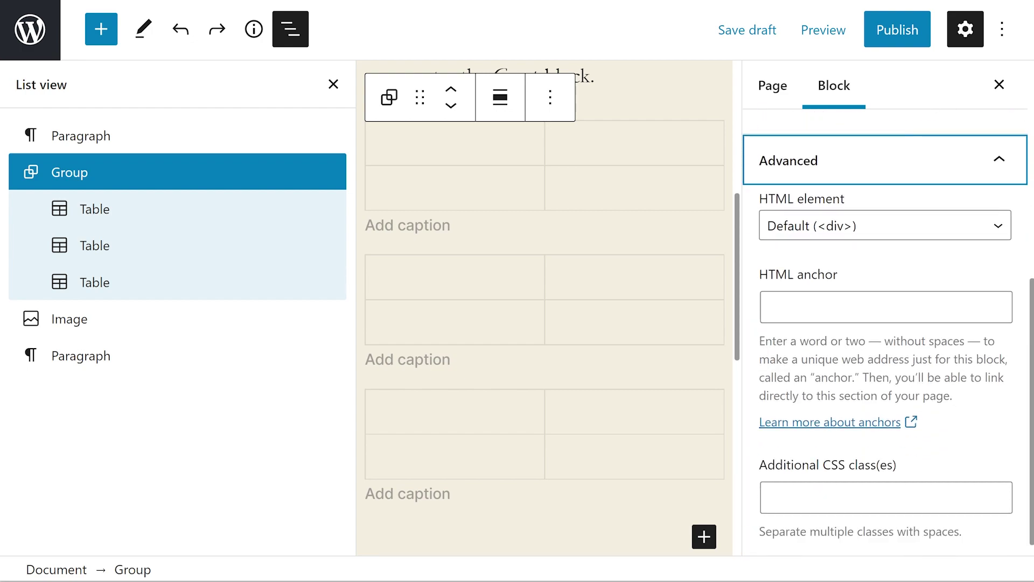
{"action": "left_click", "coordinate": [843, 227]}
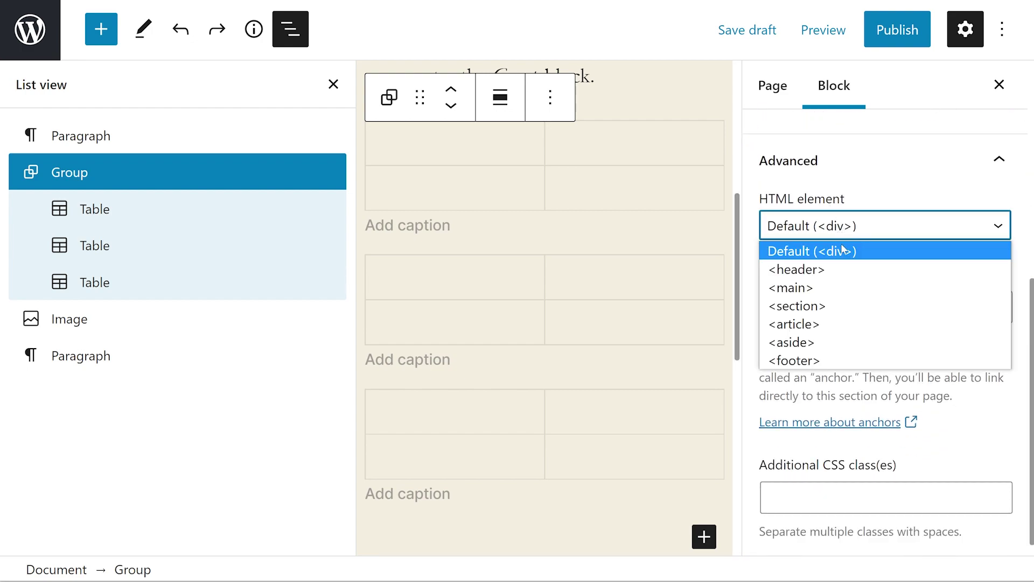
{"action": "left_click", "coordinate": [1000, 435]}
{"action": "left_click", "coordinate": [904, 315]}
{"action": "left_click", "coordinate": [886, 496]}
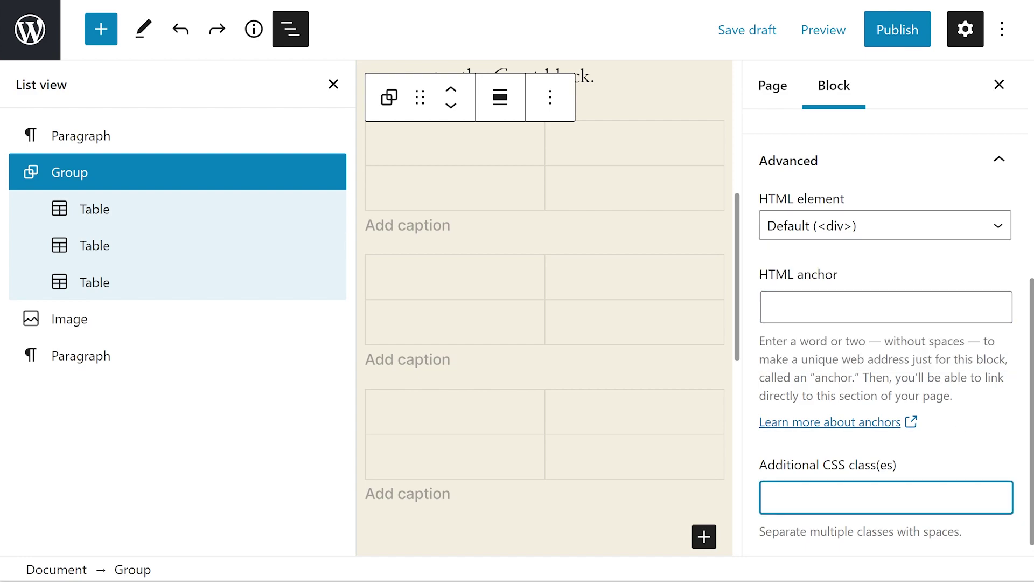